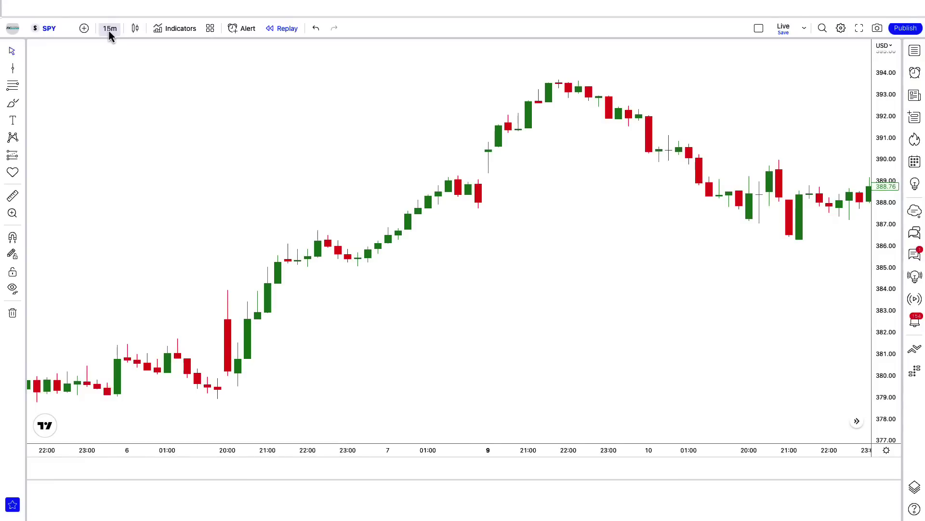
- Check the timeframe options and keep the SPY chart on 15 minutes
click(259, 98)
click(106, 125)
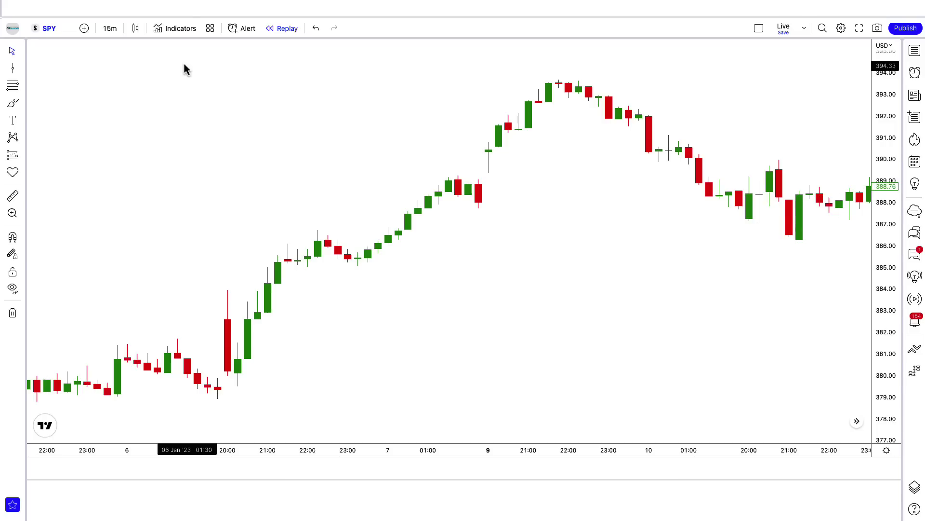
- Add the Olympus Mons indicator to the SPY chart
click(178, 30)
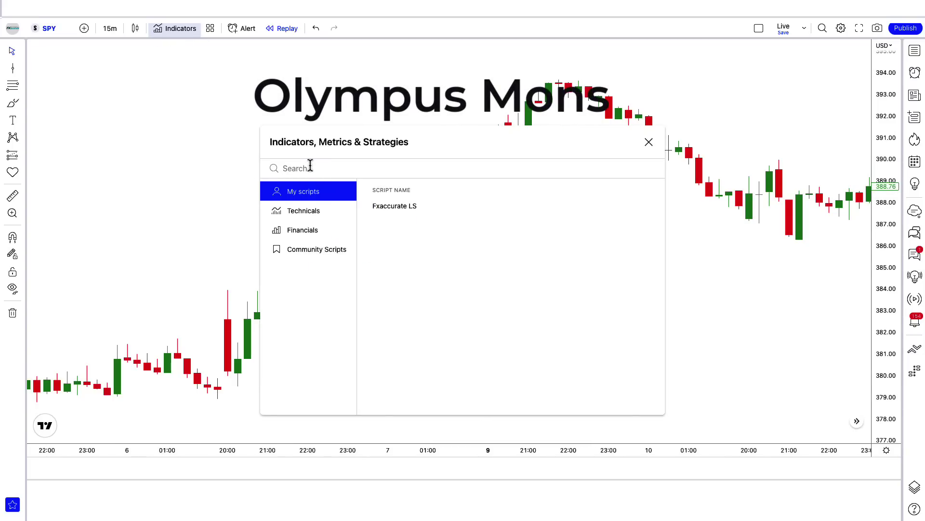
text(Olympus Mons)
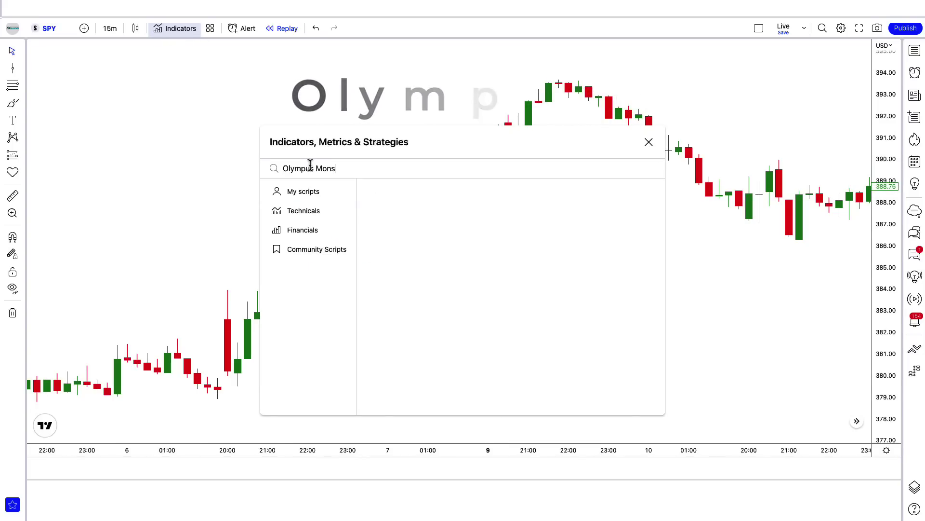
click(418, 214)
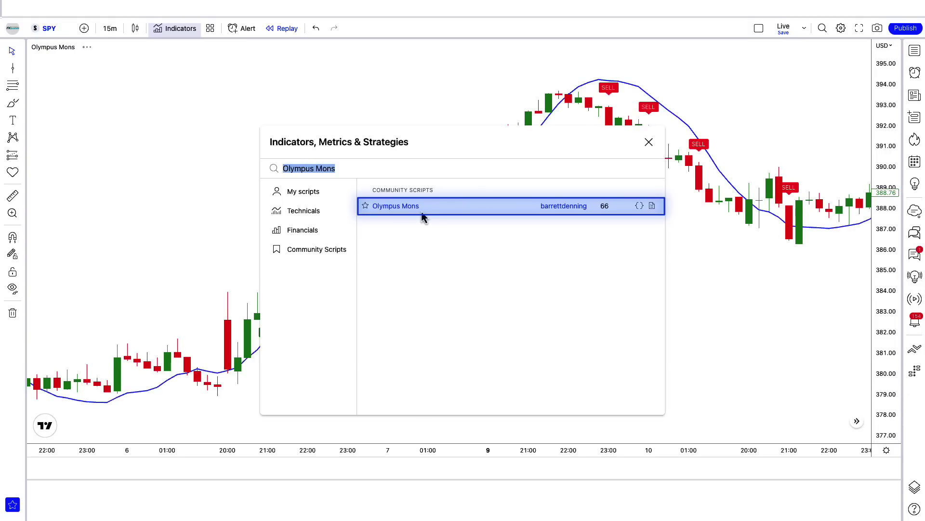
click(651, 147)
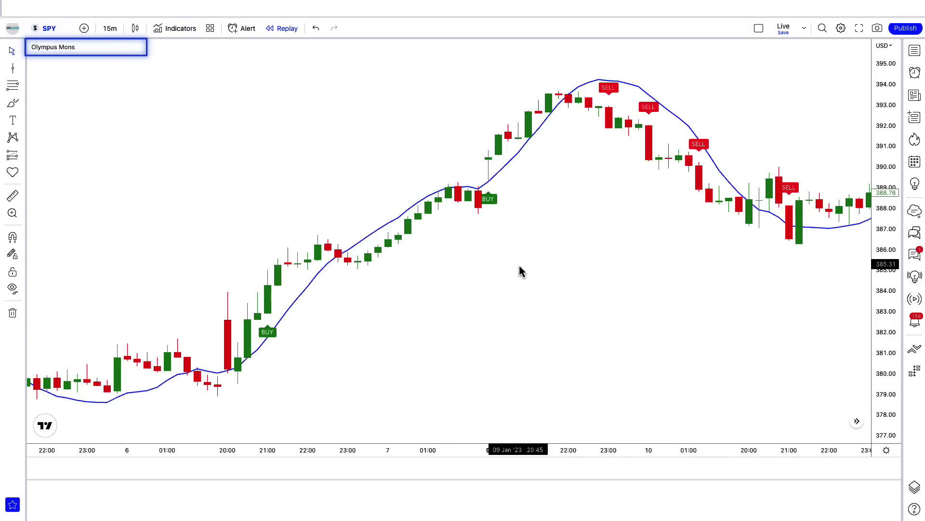
- Edit the Olympus Mons Period 1 filter value in its settings
click(97, 47)
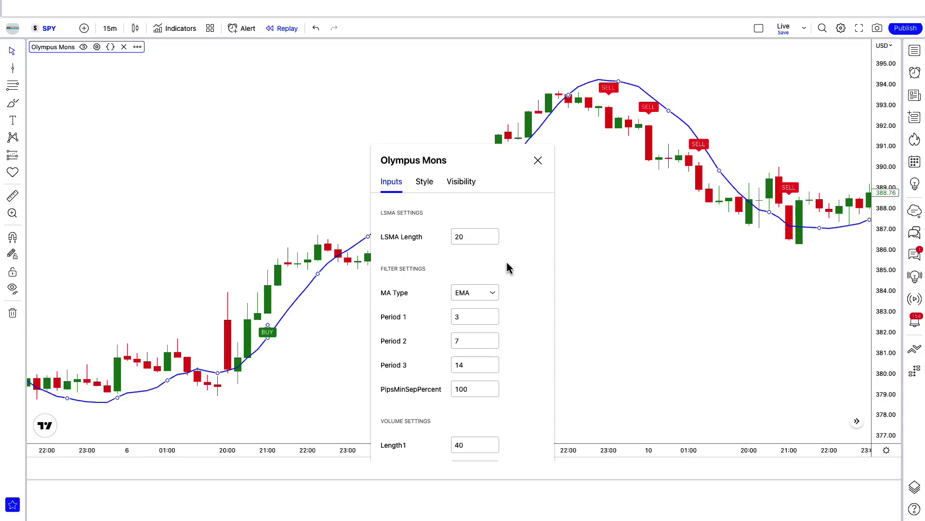
click(468, 318)
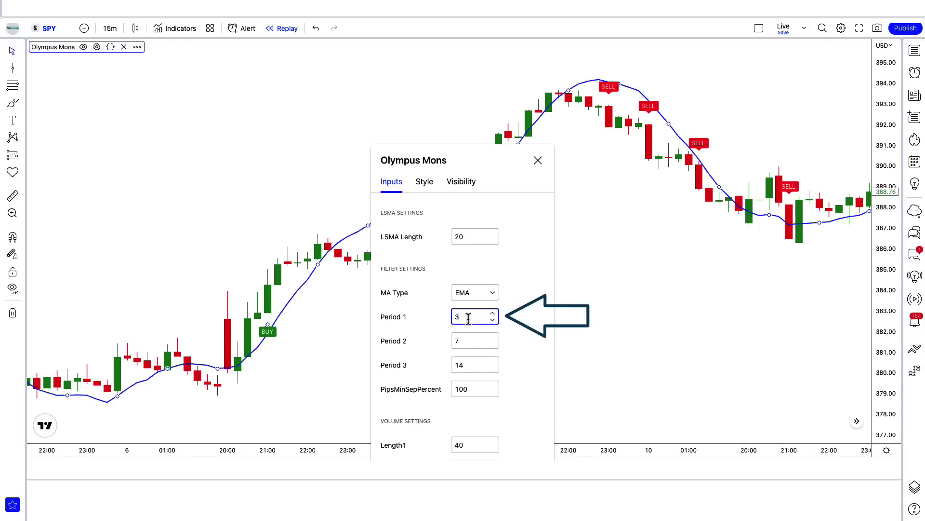
key(Escape)
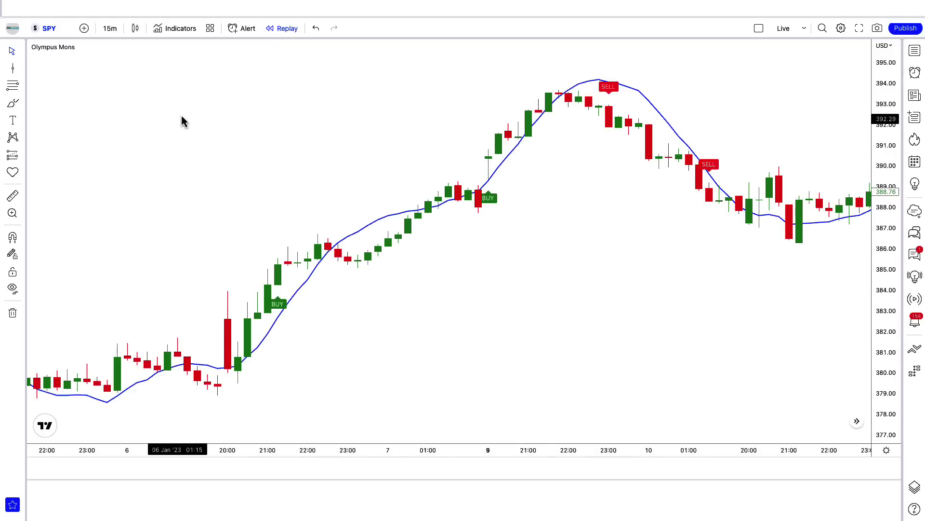
click(179, 29)
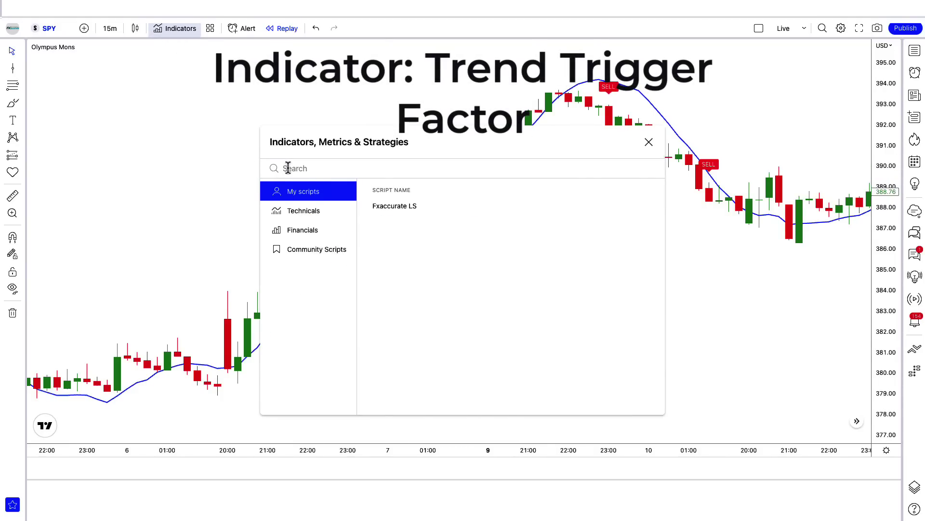
- Add the Trend Trigger Factor (TTF_LB) indicator in its own pane below the chart
text(Indicator: Trend Trigger Factor)
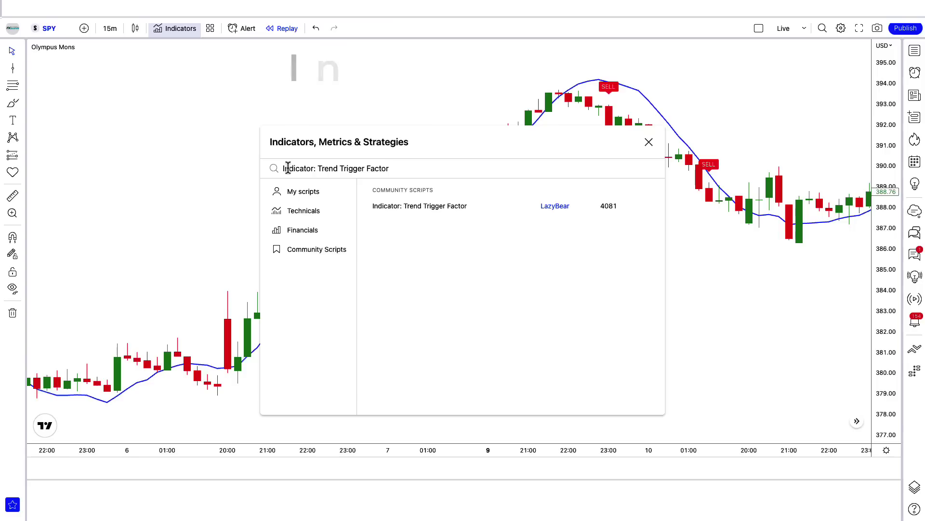
click(446, 214)
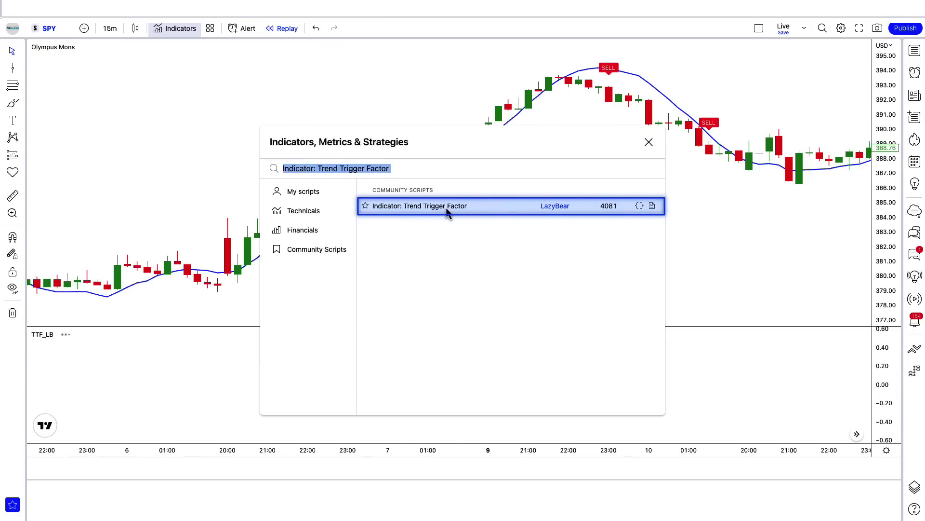
click(649, 142)
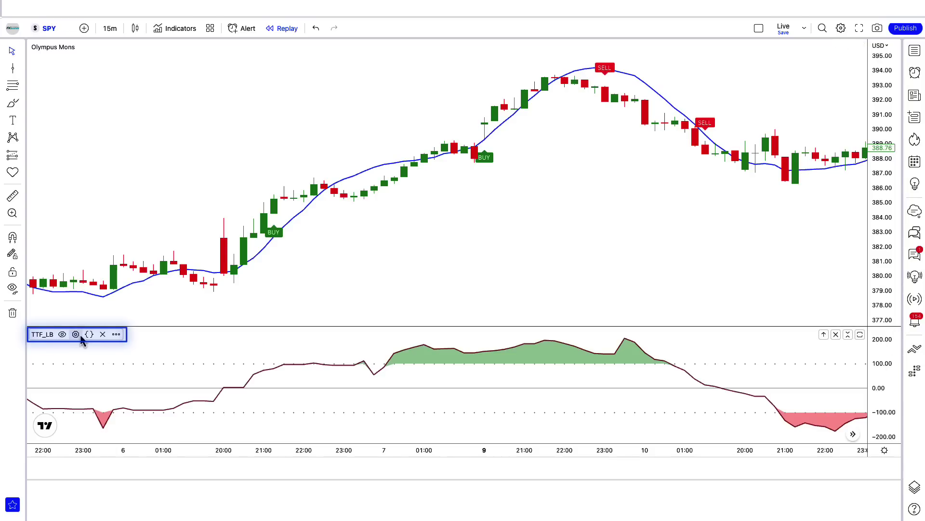
click(76, 334)
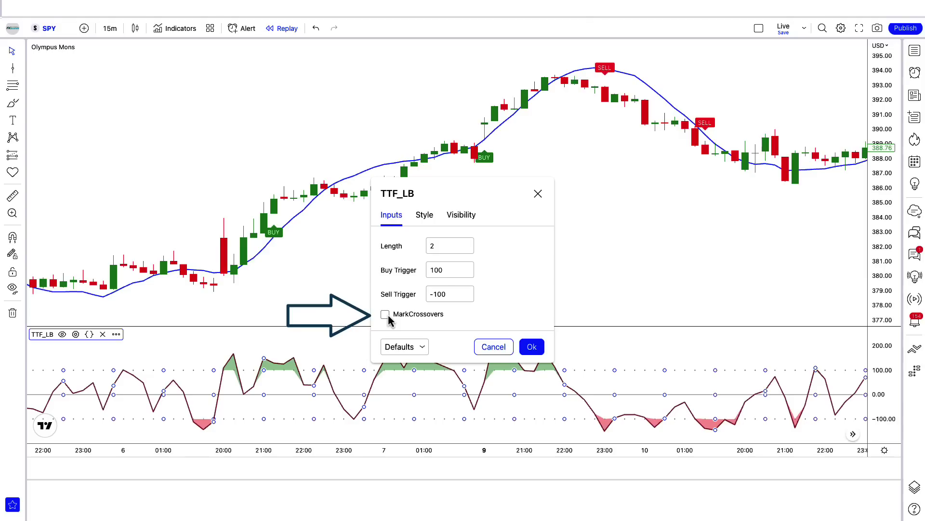
- Draw the TTF Color 0 plot as a histogram
click(424, 215)
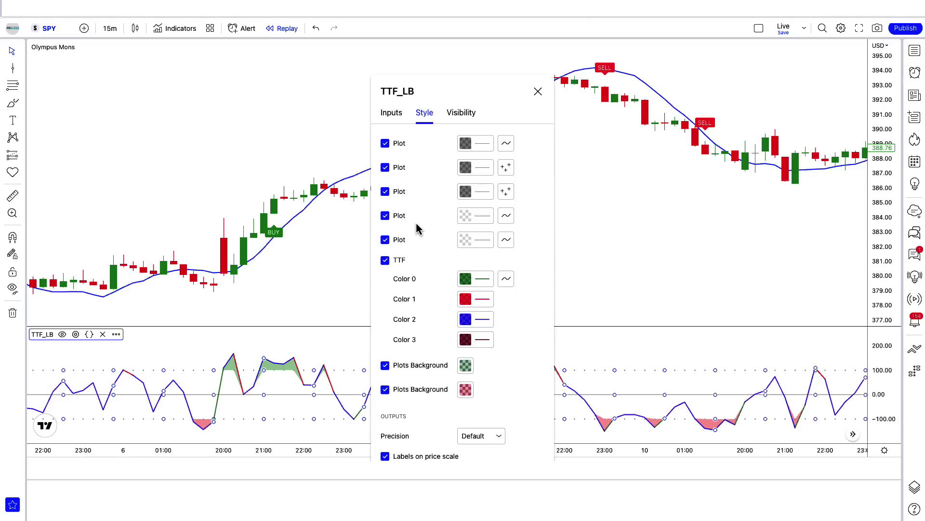
click(507, 281)
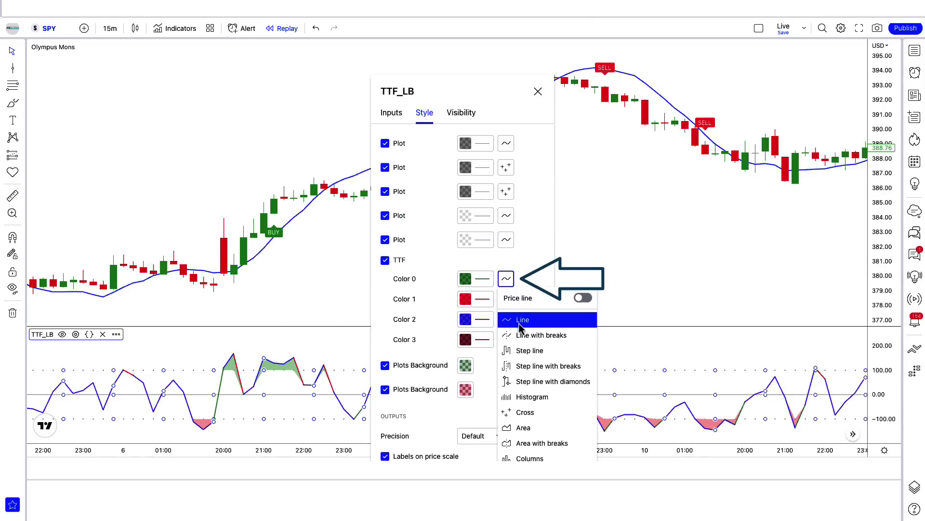
click(530, 397)
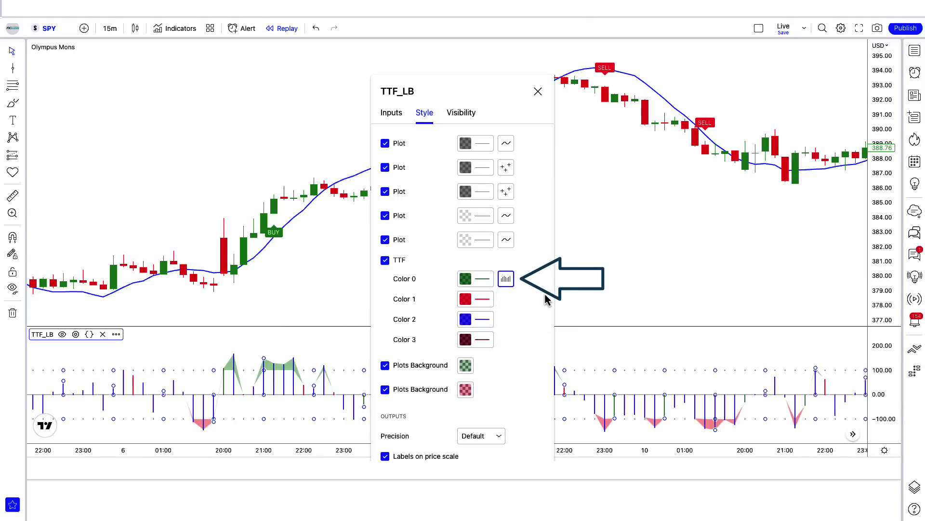
- Set all TTF colour shades and both Plots Background fills to full opacity
click(466, 278)
click(465, 298)
click(466, 339)
click(465, 339)
click(465, 319)
click(465, 319)
click(465, 365)
click(466, 365)
click(466, 389)
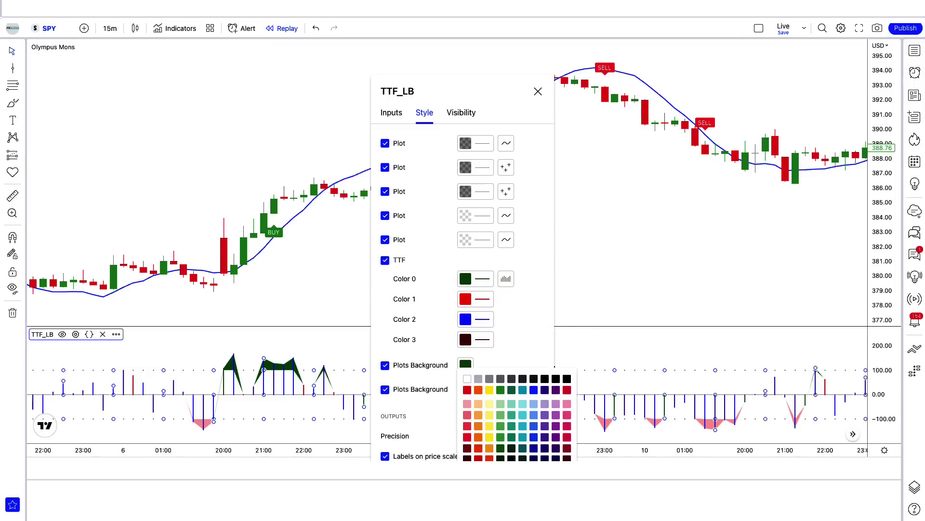
click(465, 389)
key(Escape)
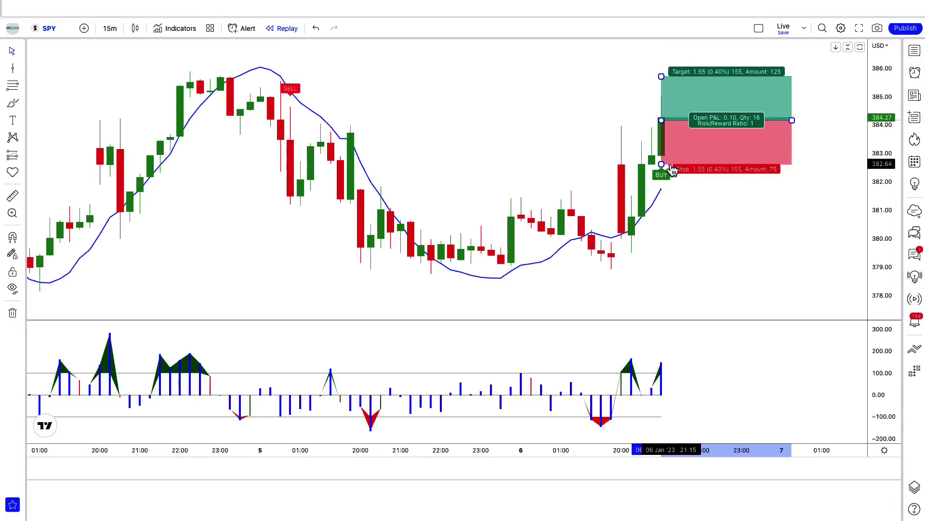
- Lower the long position's stop to 381.78 and raise its profit target
drag(661, 163, 664, 188)
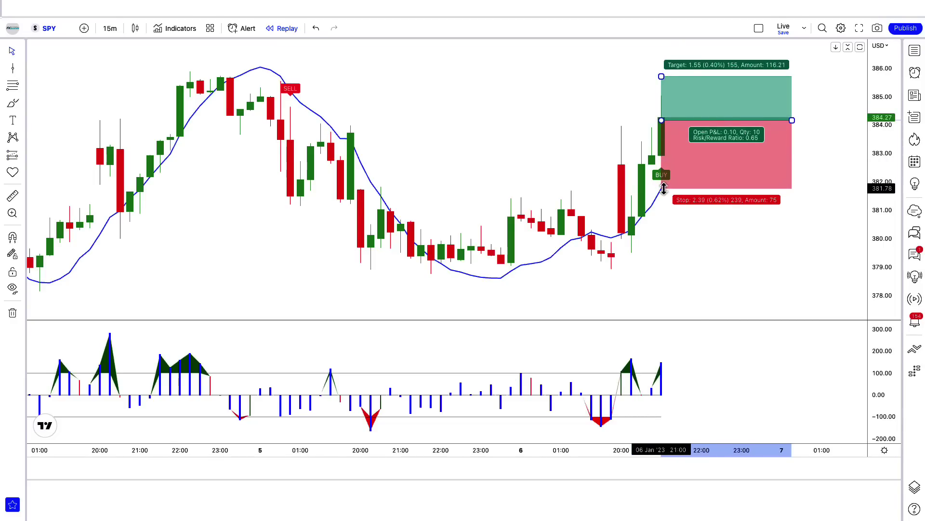
drag(661, 76, 665, 52)
click(625, 118)
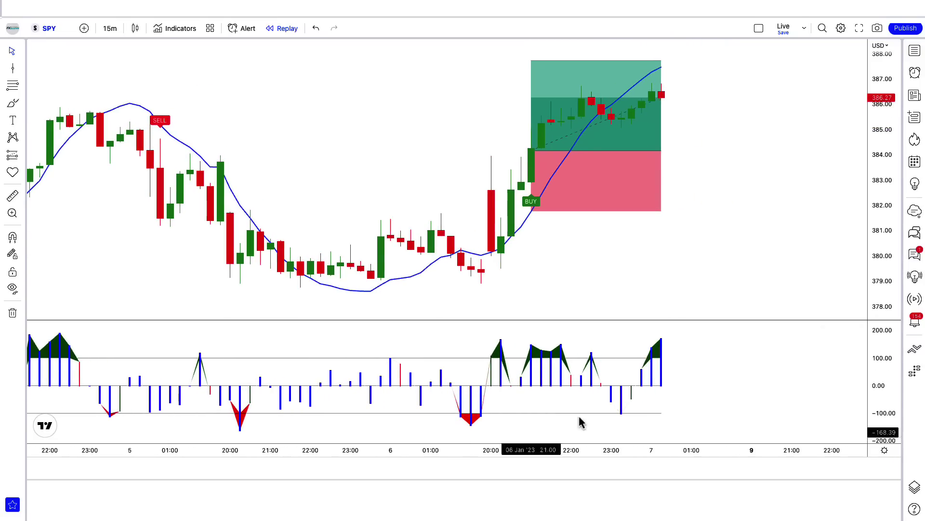
- Resize the long position box so it ends near the target-hit bar
click(630, 146)
drag(662, 151, 772, 152)
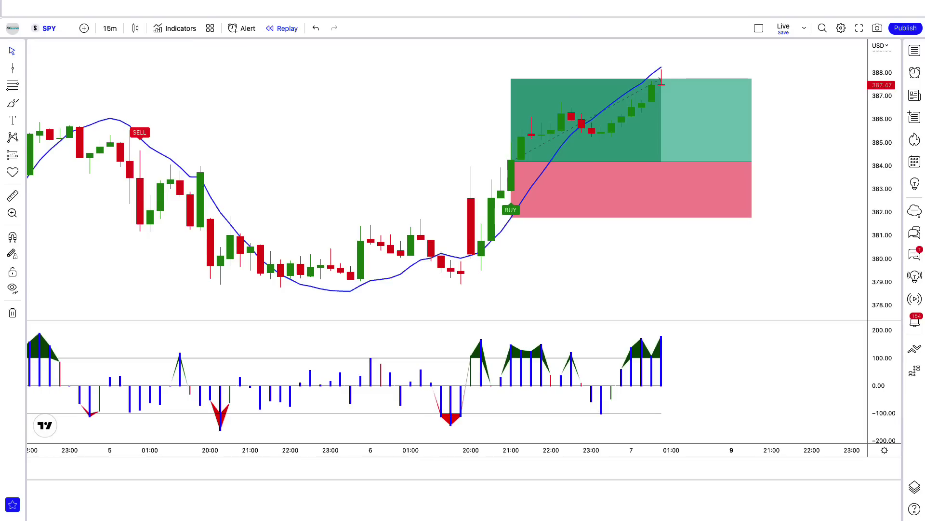
drag(732, 167, 661, 171)
click(577, 434)
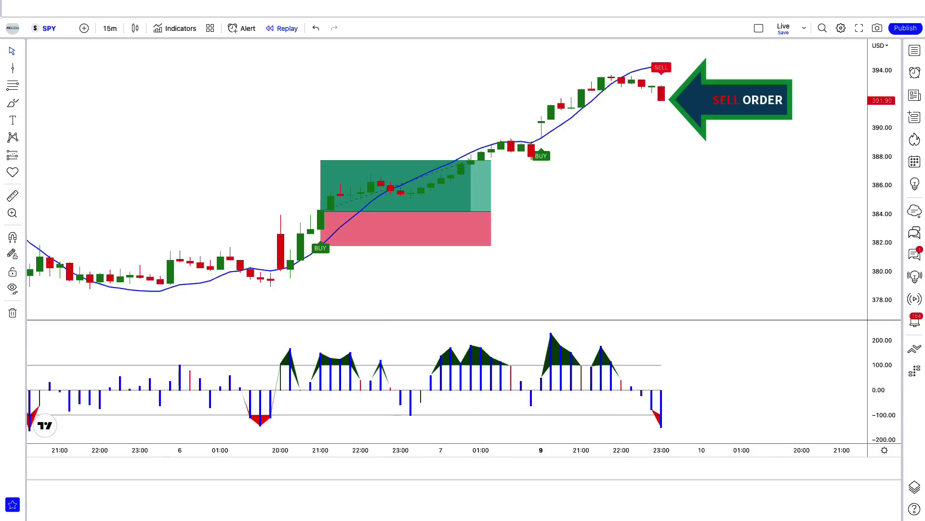
- Place a short position at the SELL signal with stop 394.44 and target 388.15
click(661, 100)
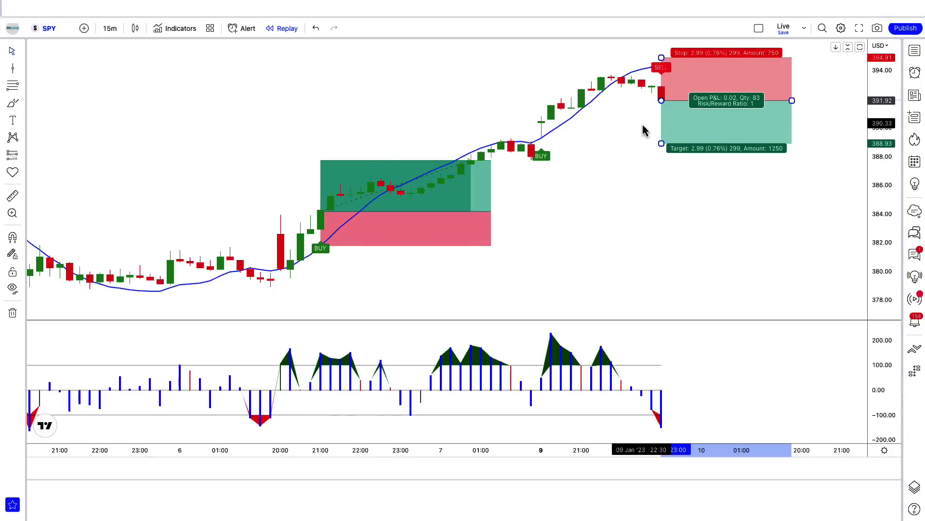
drag(662, 57, 663, 64)
drag(661, 146, 662, 154)
click(635, 203)
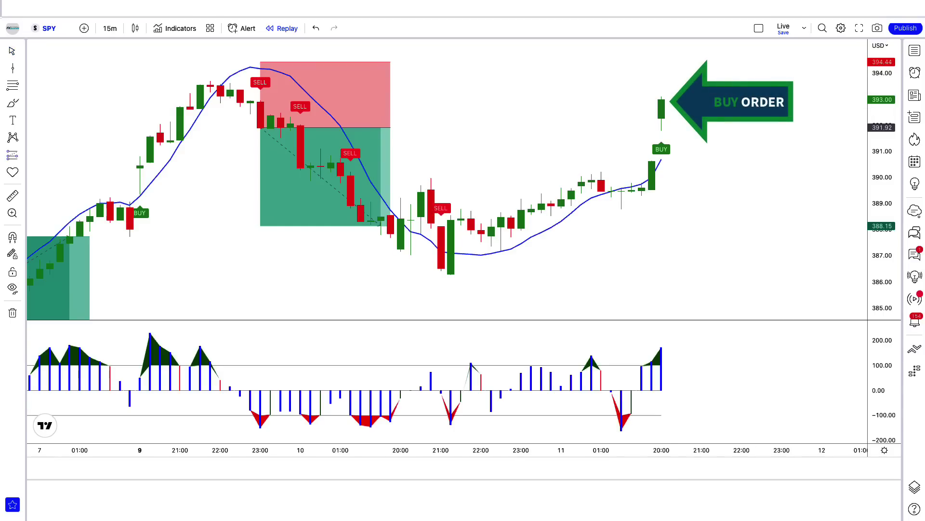
- Mark the BUY candle with a long position, stop 2.20 below, target 3.04 above, extended rightward
click(669, 156)
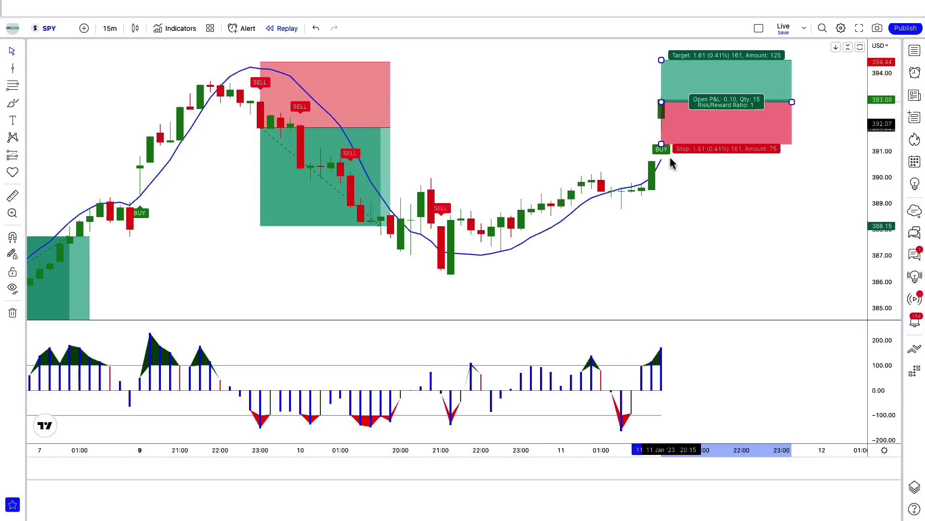
drag(661, 141, 664, 160)
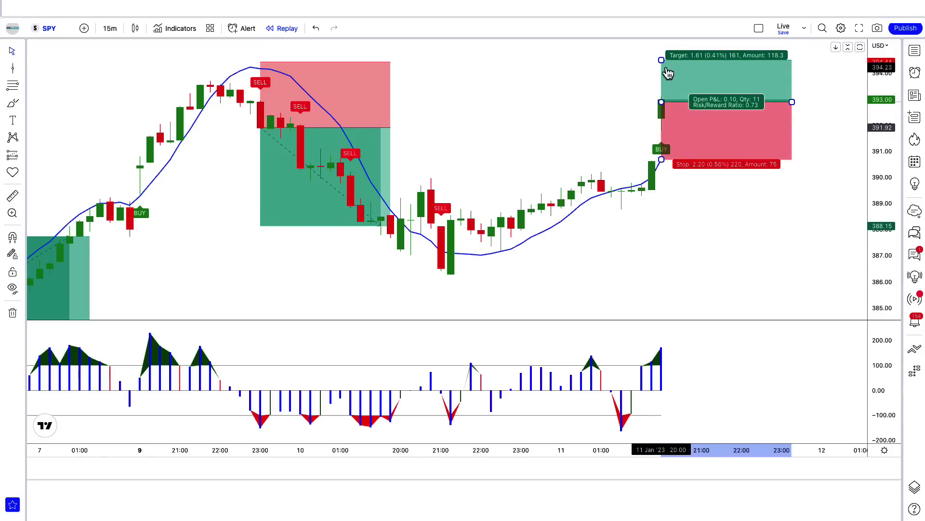
drag(662, 60, 671, 30)
drag(882, 89, 882, 121)
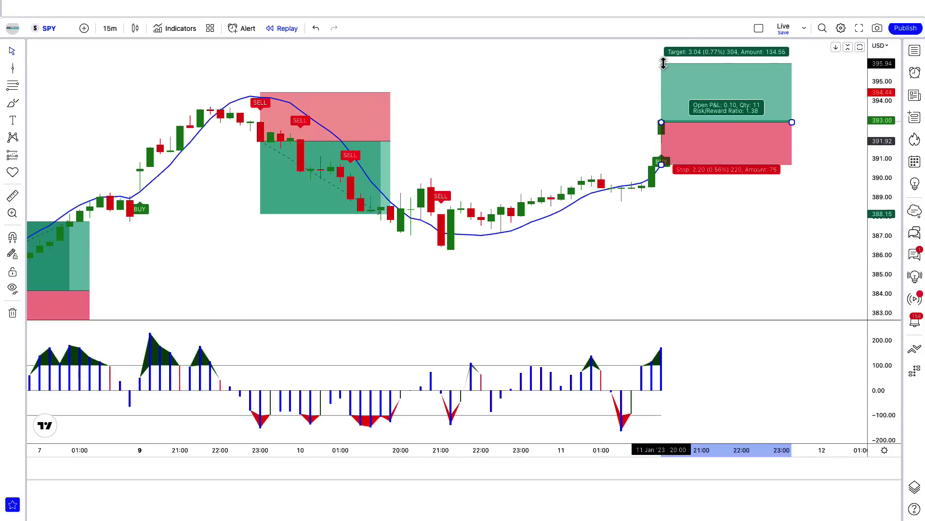
double_click(882, 217)
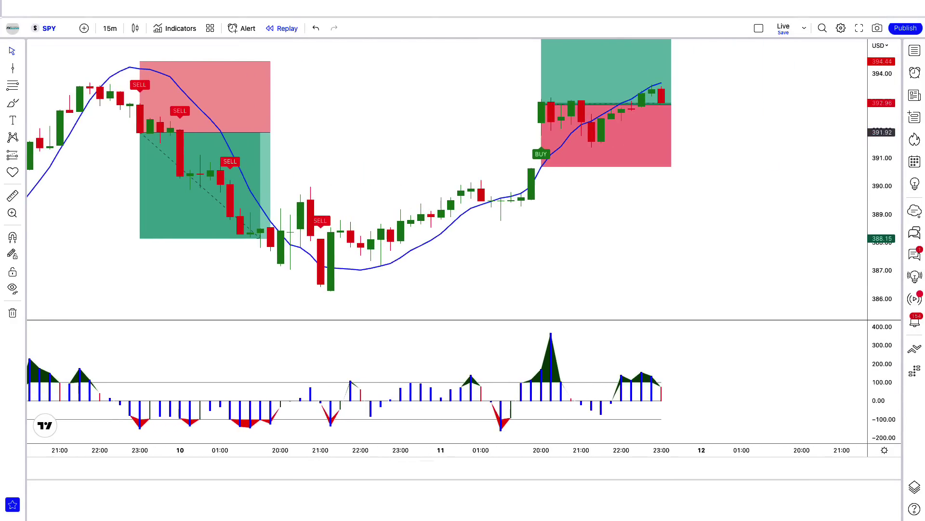
drag(661, 101, 781, 140)
click(637, 304)
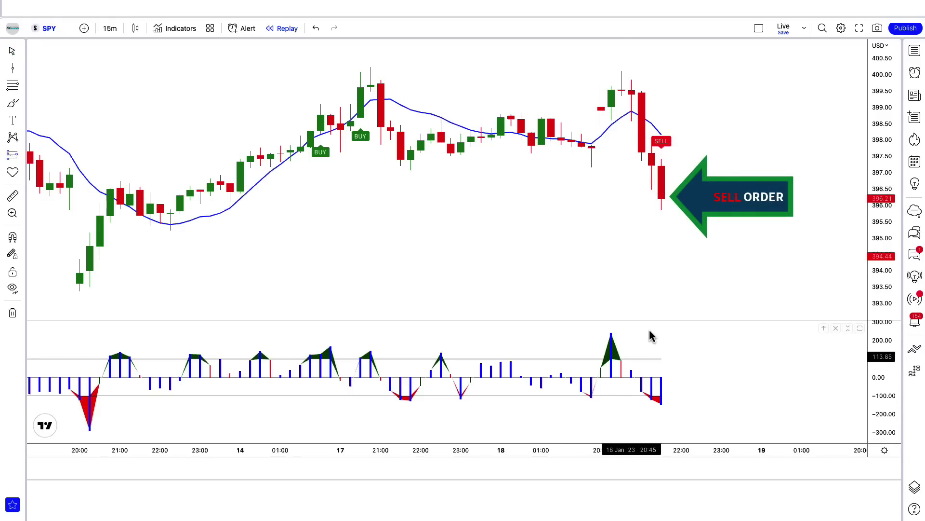
- Place a short position at the 396.26 SELL candle with stop 398.17 and target 393.40
click(662, 196)
drag(660, 153, 661, 134)
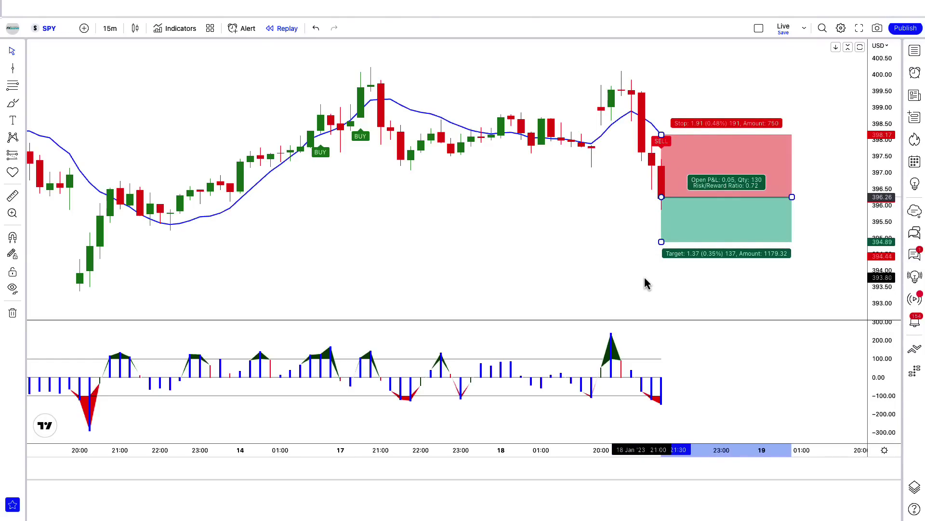
drag(661, 241, 664, 291)
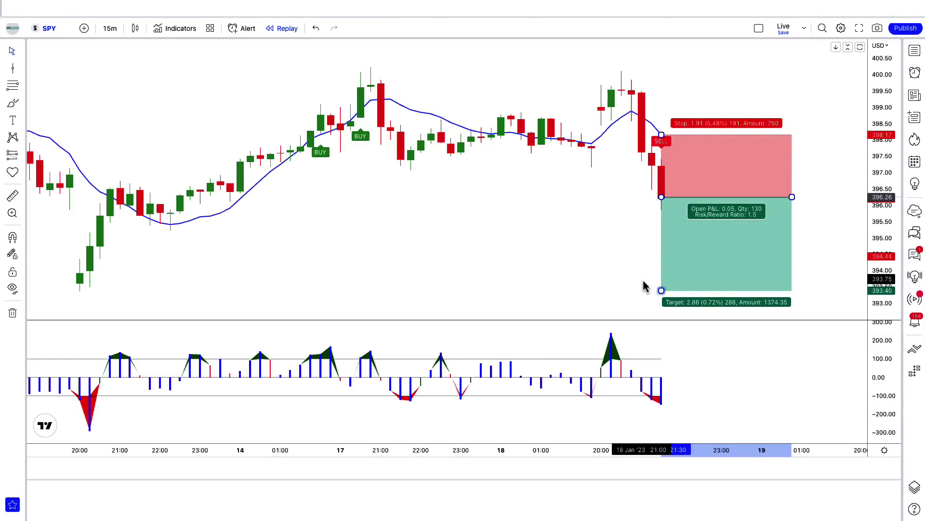
click(568, 387)
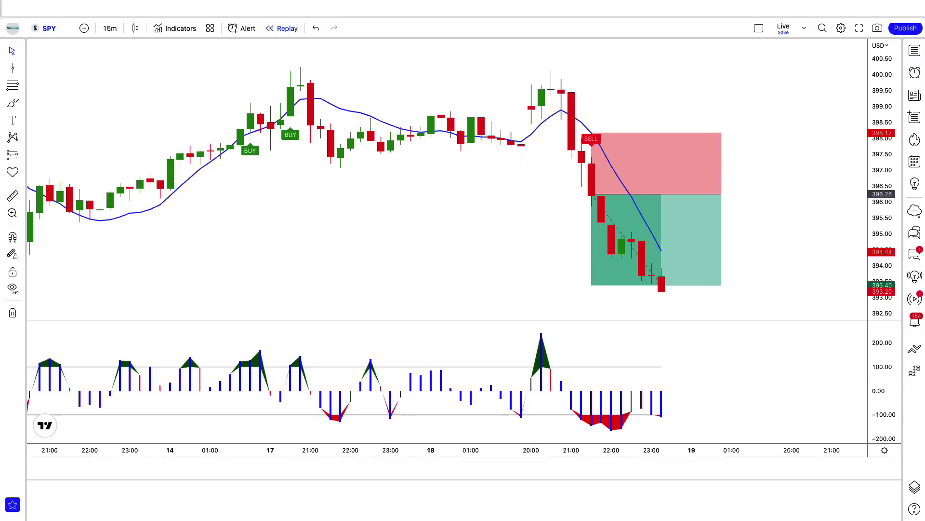
- Shorten the short position box to end at the bar where the target was hit
click(677, 202)
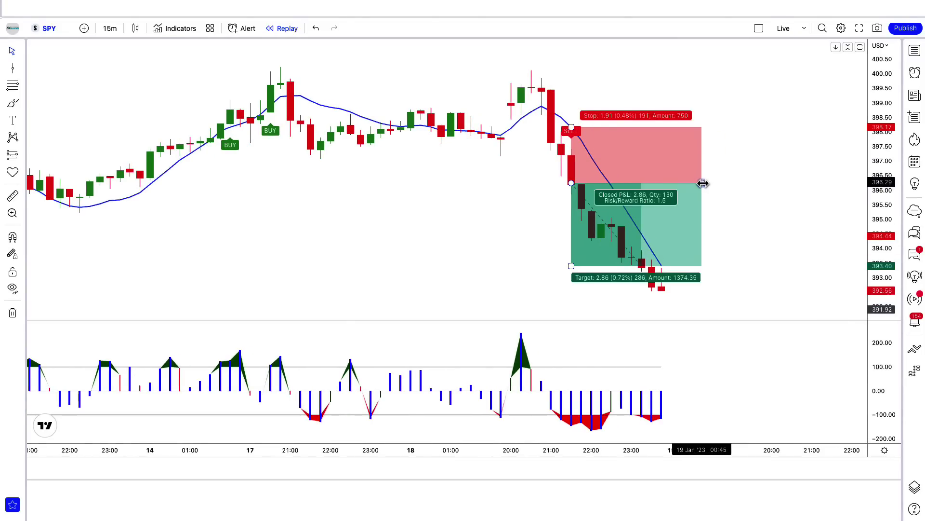
drag(676, 202, 665, 211)
click(679, 221)
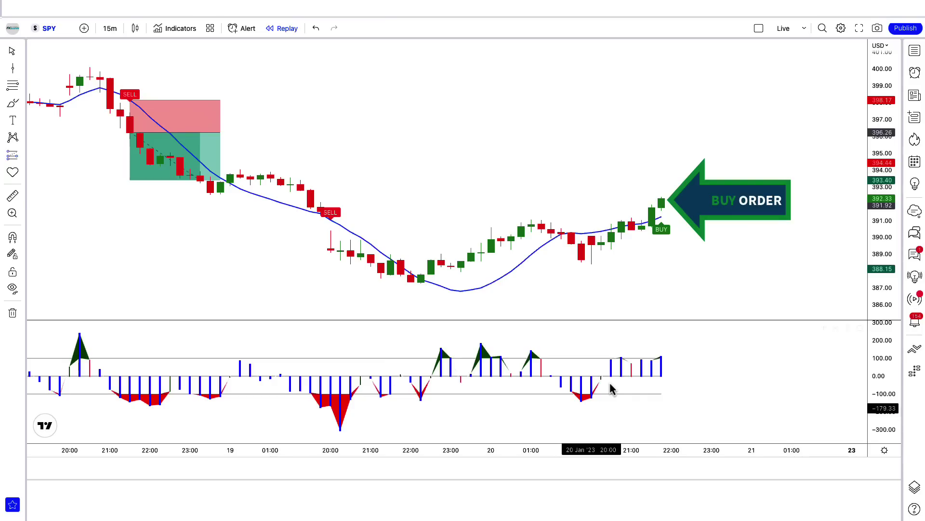
- Place a long position at the BUY candle with stop at 391.00 and a lowered target
click(661, 200)
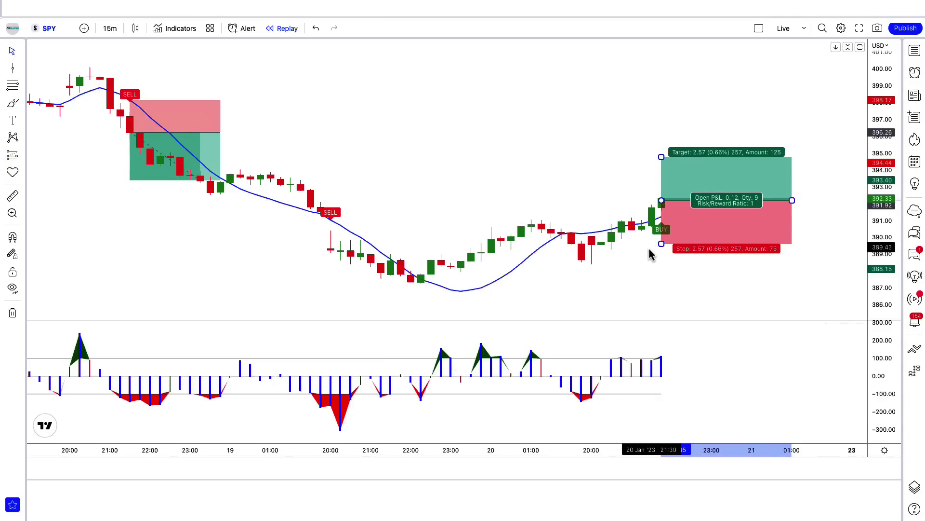
drag(661, 243, 678, 217)
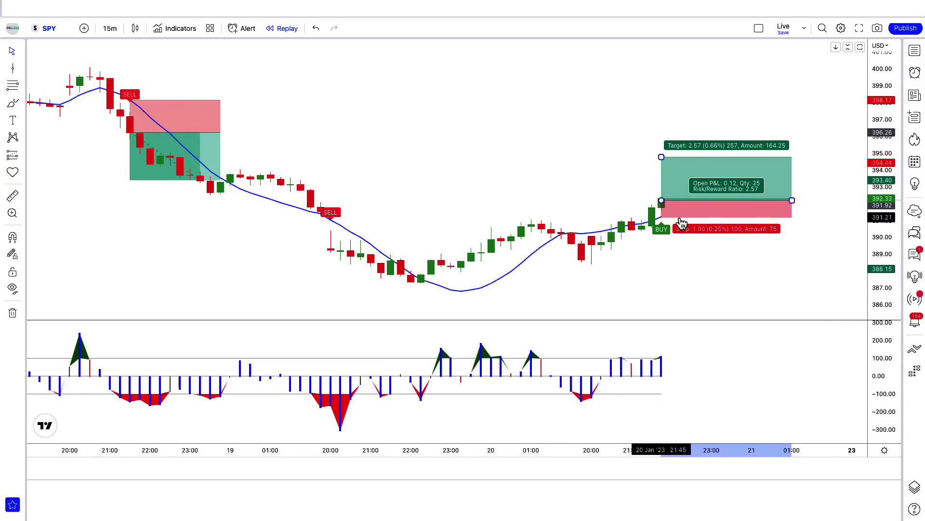
drag(661, 157, 662, 175)
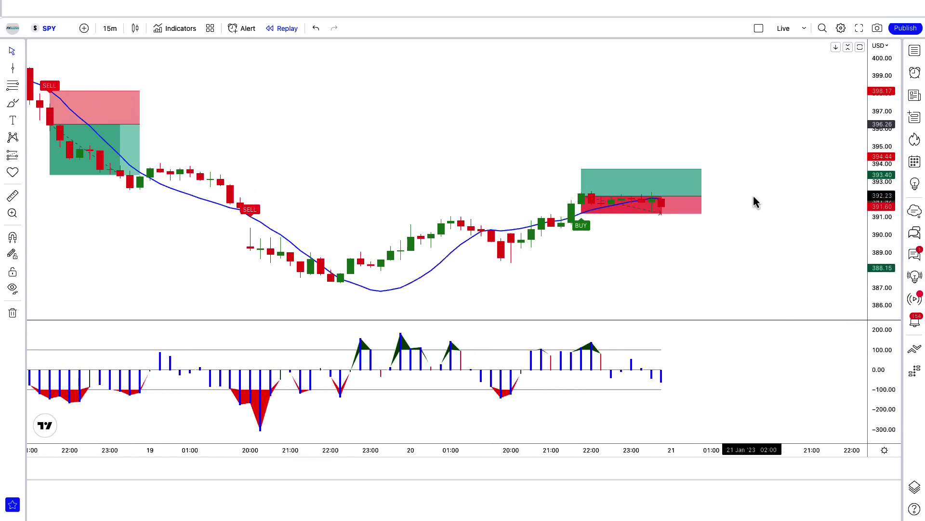
- Trim the long position box back to the latest candle
click(704, 192)
drag(702, 197, 664, 202)
click(694, 227)
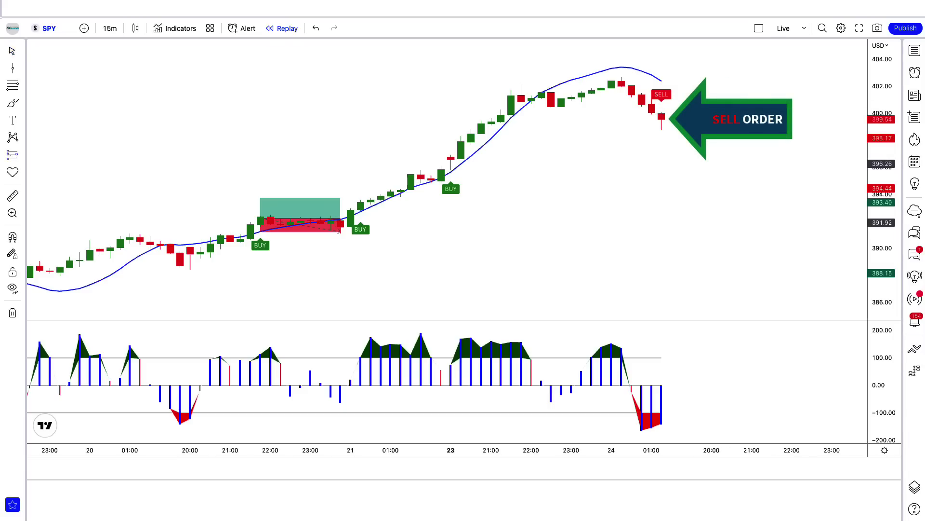
- Place a short position at the 400 SELL candle with stop at 402.44 and a lowered target
click(661, 118)
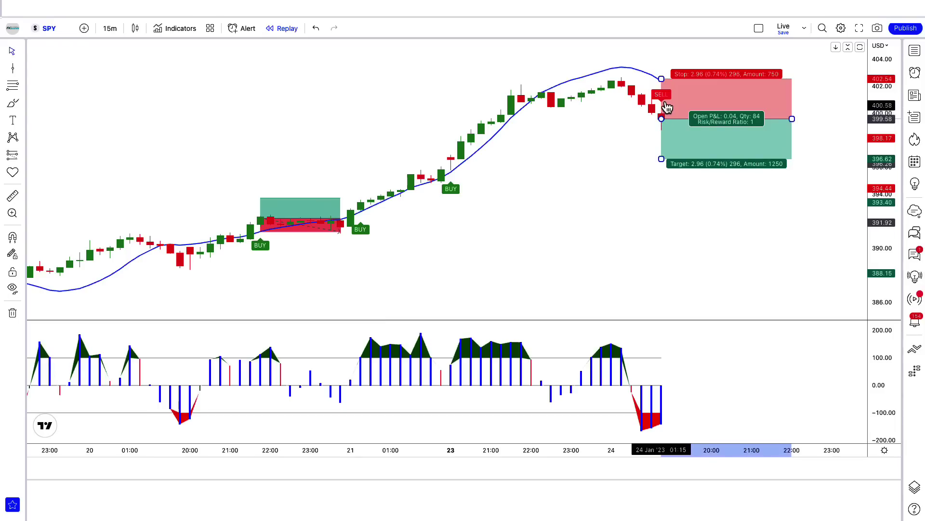
drag(662, 75, 662, 80)
drag(661, 159, 662, 178)
click(639, 193)
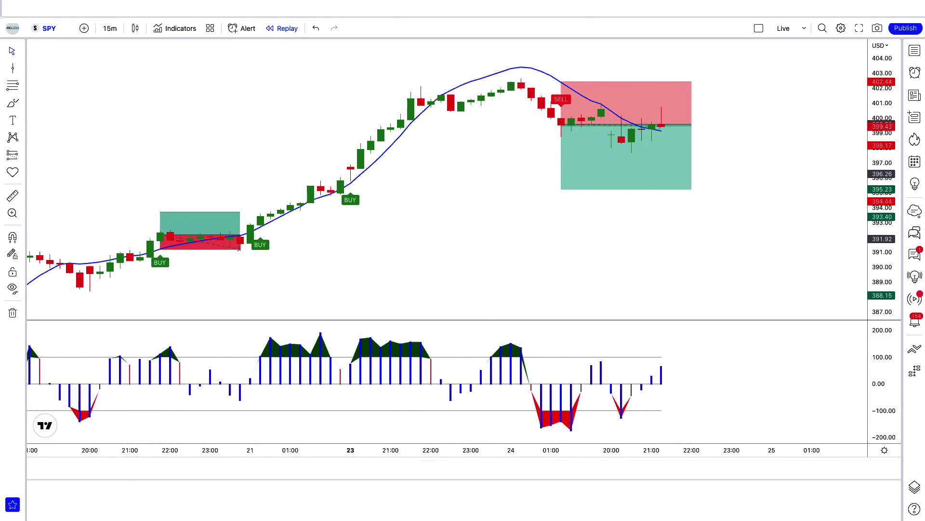
- Lengthen the short position rightward as replay runs until price reaches the 395.23 target
click(661, 135)
drag(661, 137, 723, 144)
click(771, 213)
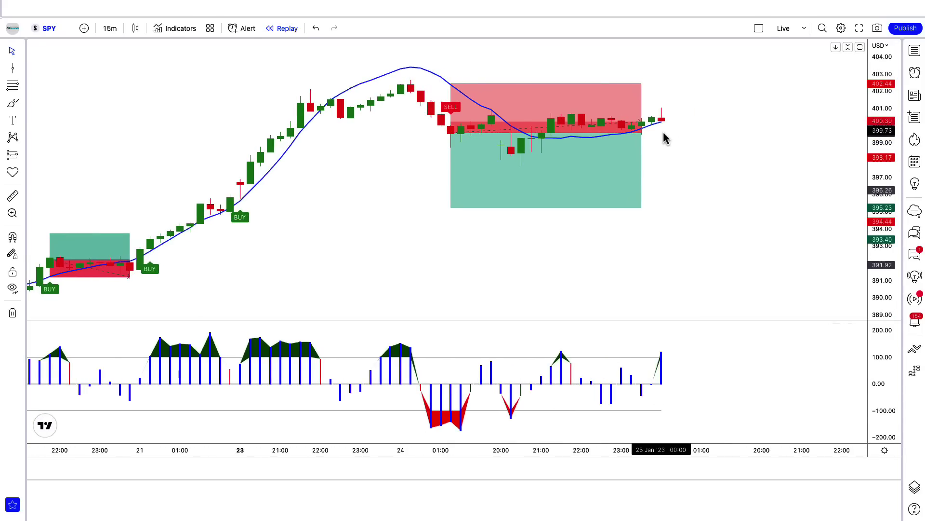
click(644, 134)
drag(644, 134, 762, 149)
click(787, 182)
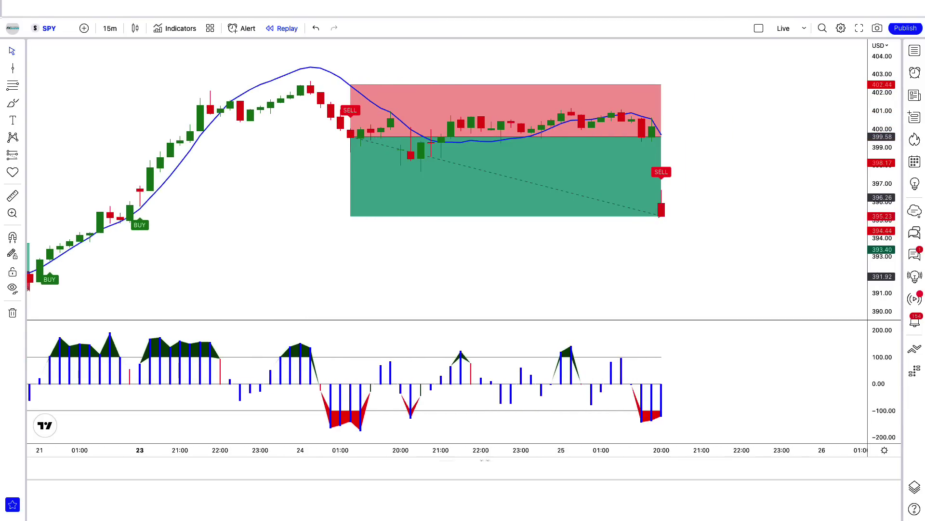
- Trim the short position to end at the target bar, closing with 4.35 P&L and 1.52 risk/reward
drag(652, 140, 681, 141)
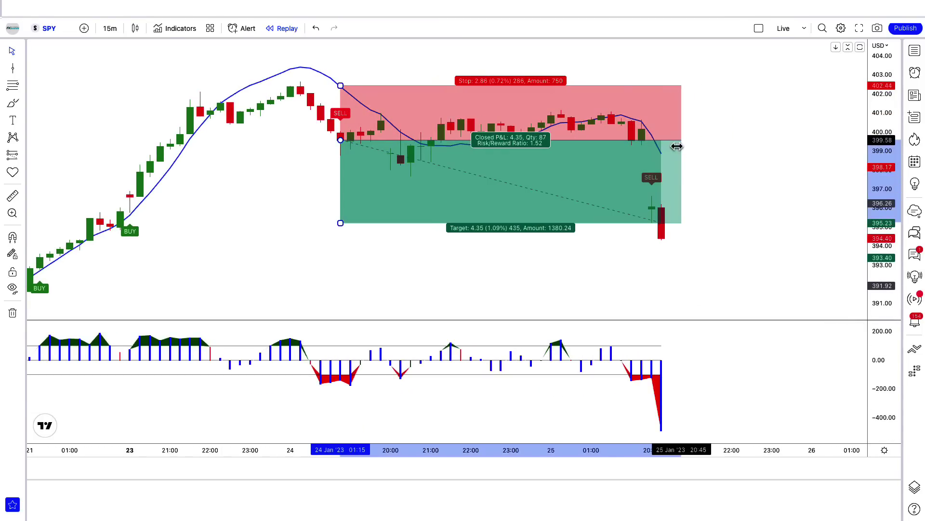
click(609, 450)
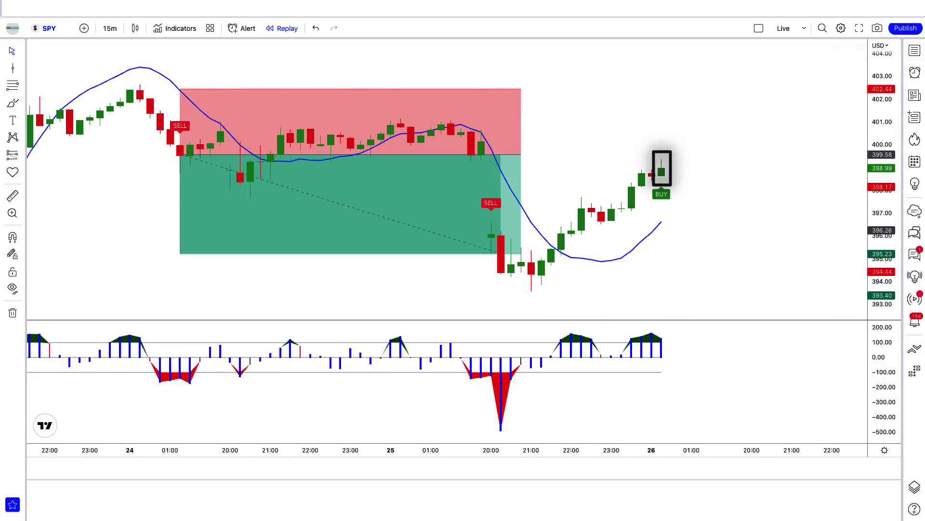
- Place a long position at the BUY candle near 399 with stop 2.26 below and target 3.38 above
click(661, 170)
drag(662, 211, 662, 222)
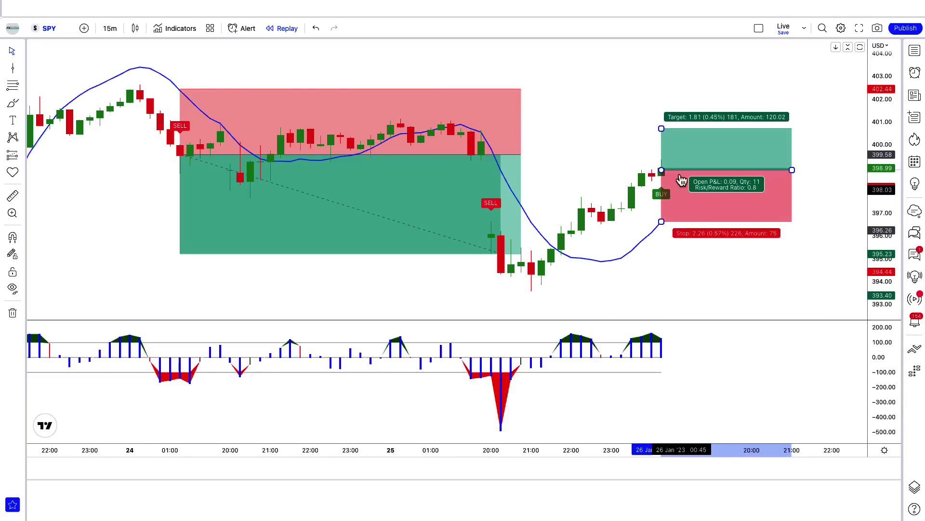
drag(663, 128, 665, 92)
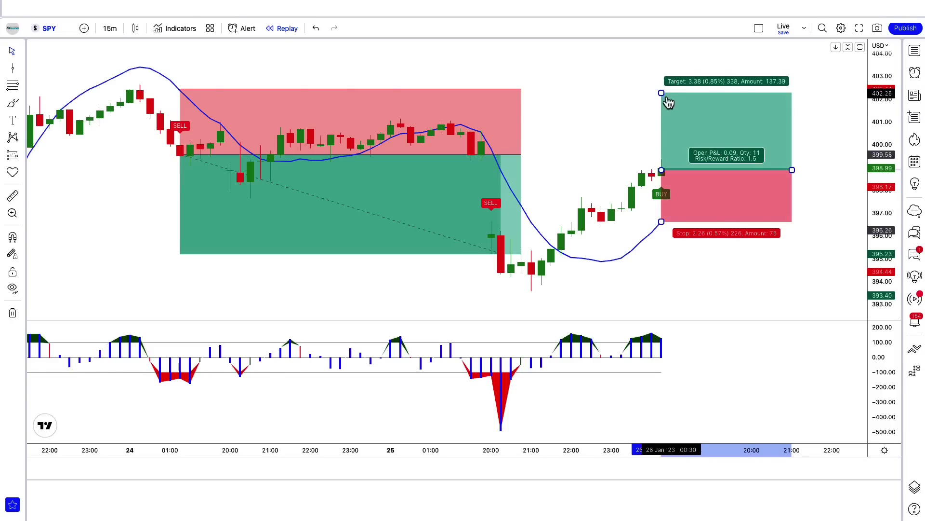
click(627, 299)
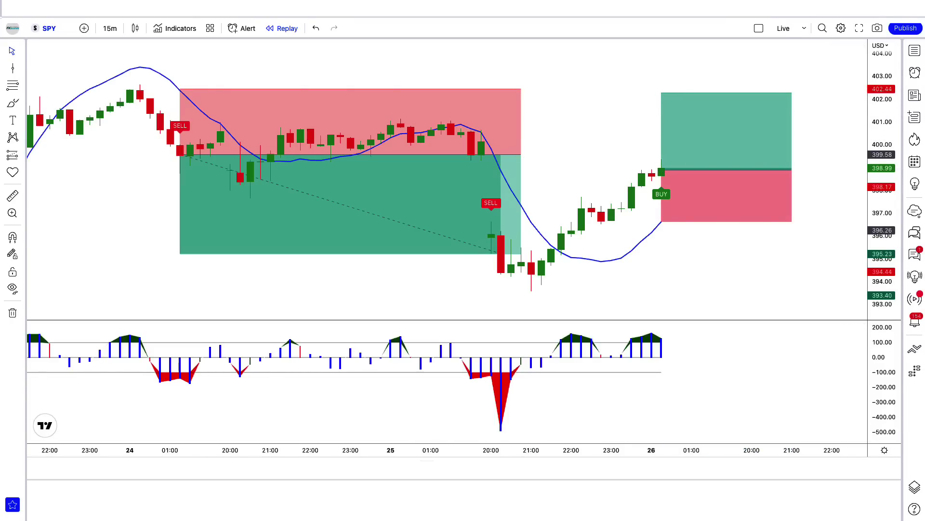